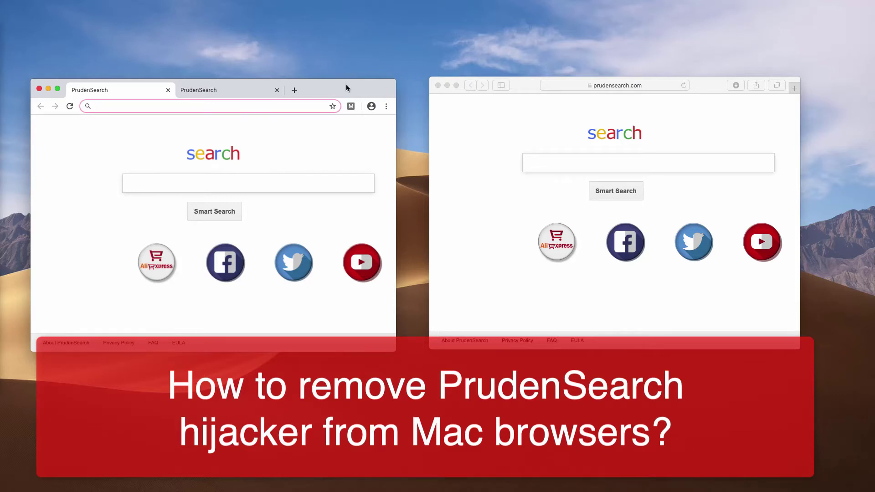
Step: Arrange the Chrome and Safari windows, switching between them
{"action": "left_click_drag", "start_coordinate": [345, 85], "coordinate": [351, 84]}
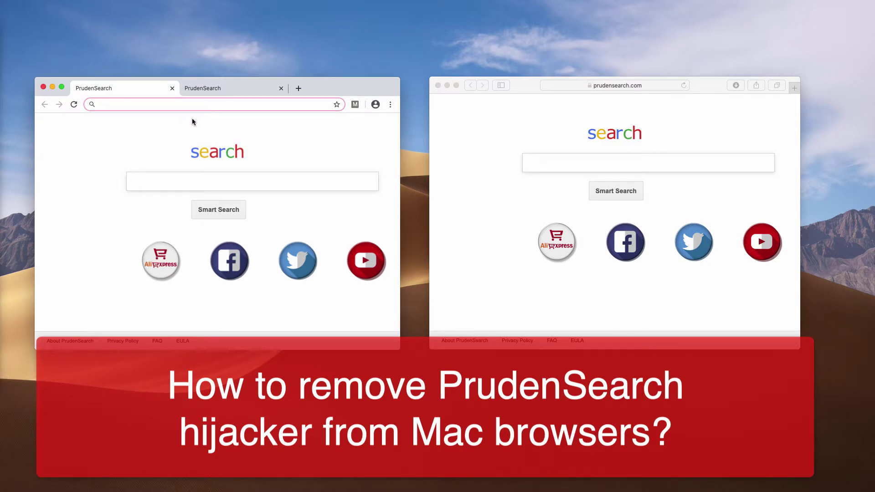
{"action": "left_click_drag", "start_coordinate": [324, 85], "coordinate": [328, 88]}
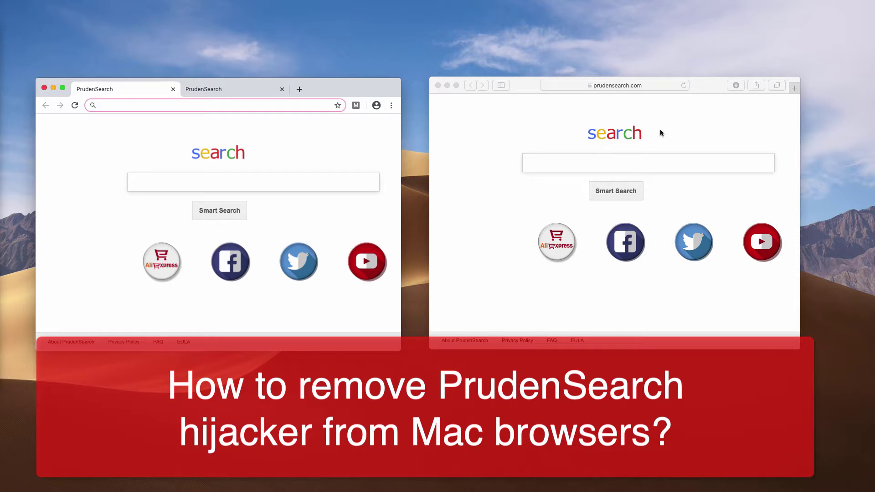
{"action": "left_click", "coordinate": [686, 132]}
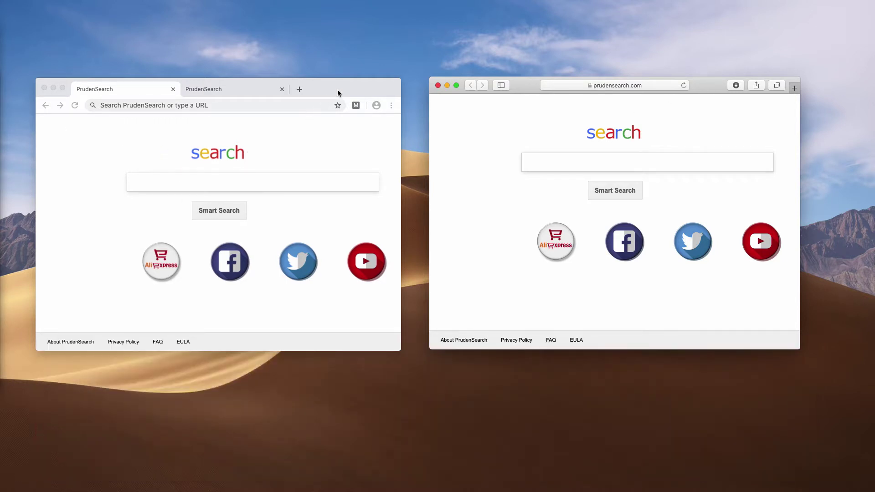
{"action": "left_click_drag", "start_coordinate": [337, 90], "coordinate": [340, 87]}
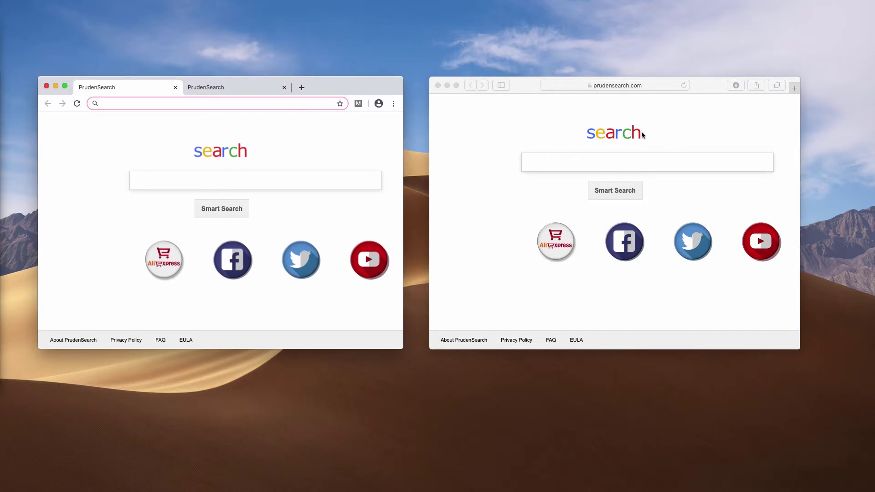
{"action": "left_click", "coordinate": [663, 129]}
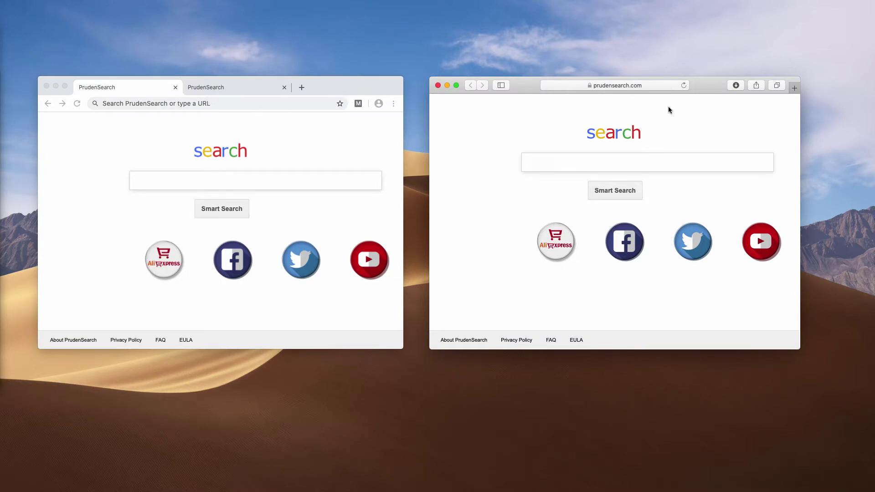
{"action": "left_click", "coordinate": [323, 132]}
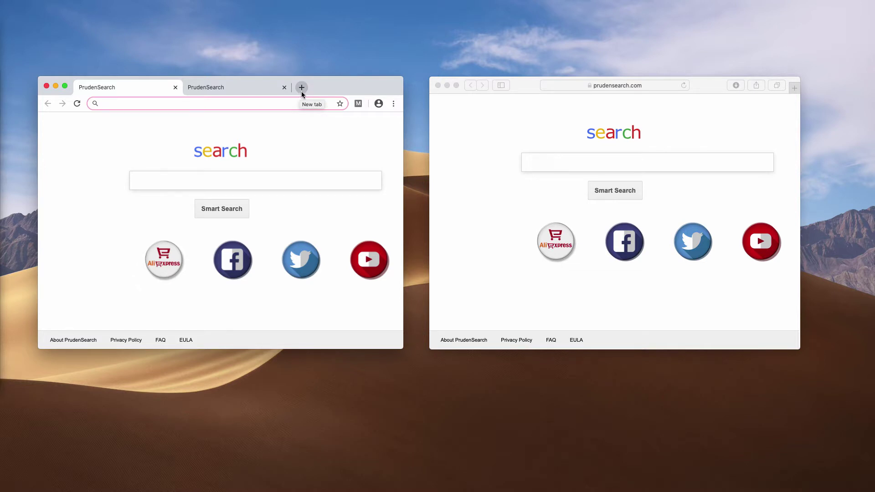
Step: From the second PrudenSearch tab, open three new tabs that each load PrudenSearch
{"action": "left_click", "coordinate": [209, 91]}
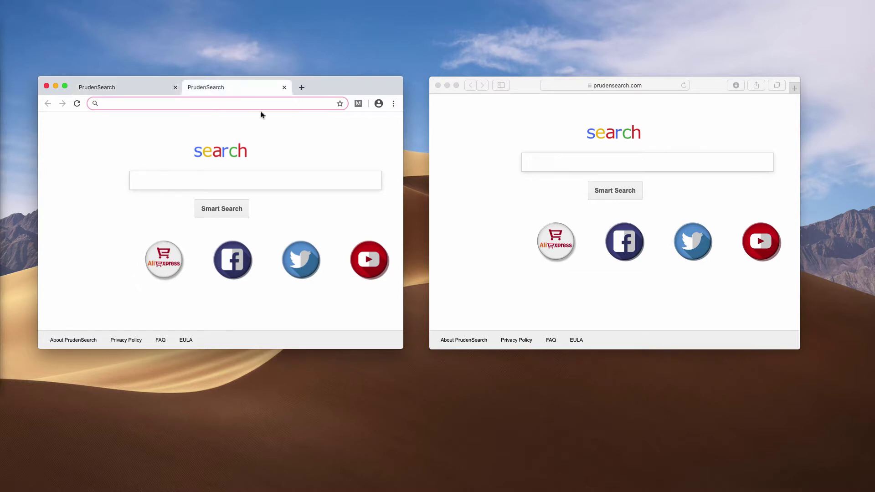
{"action": "left_click", "coordinate": [302, 88]}
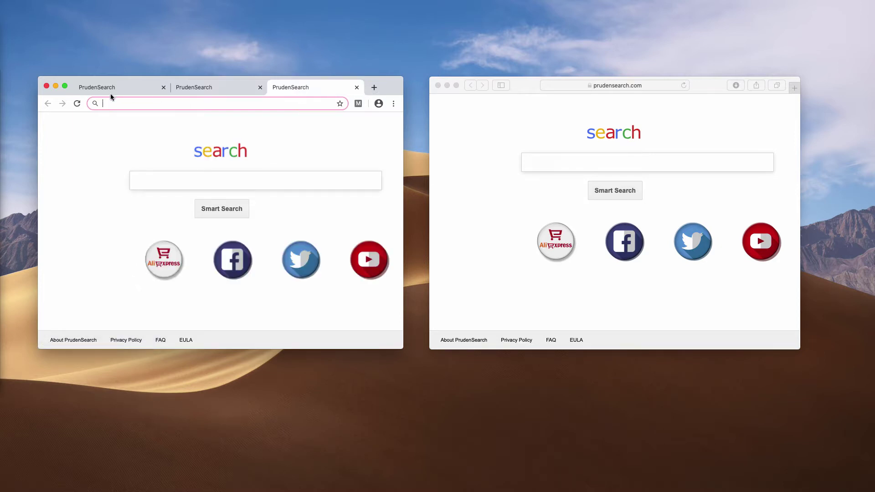
{"action": "left_click", "coordinate": [373, 87]}
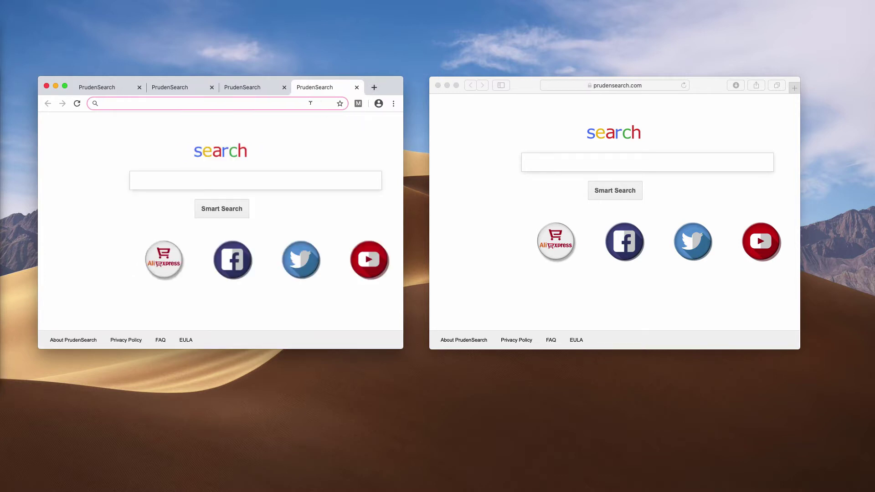
{"action": "left_click", "coordinate": [373, 88]}
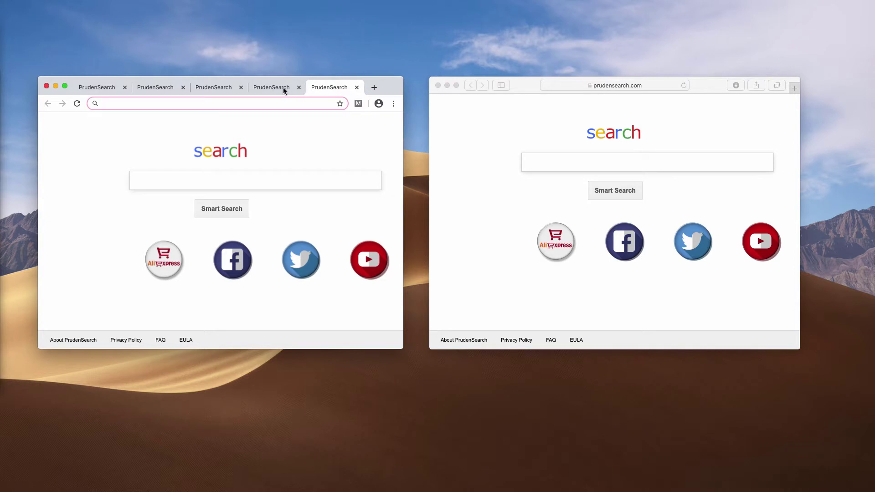
Step: Place the cursor in Safari's PrudenSearch search box, then in Chrome's
{"action": "left_click", "coordinate": [546, 151]}
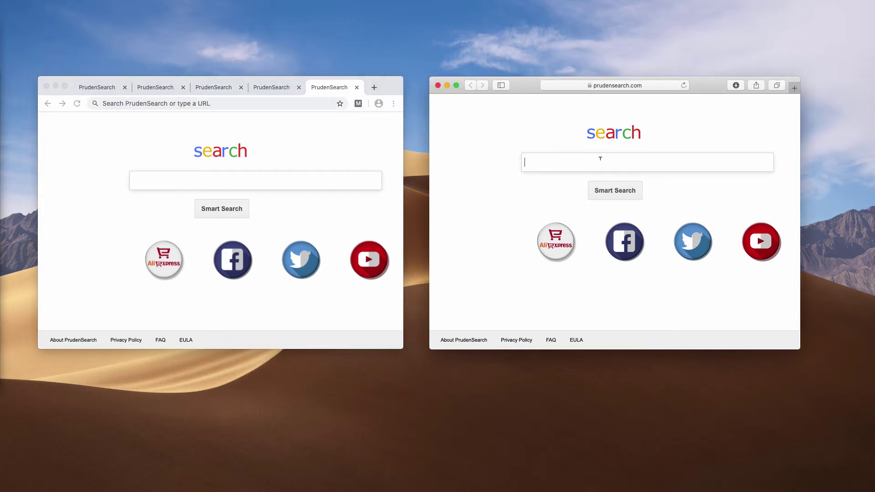
{"action": "left_click", "coordinate": [275, 180]}
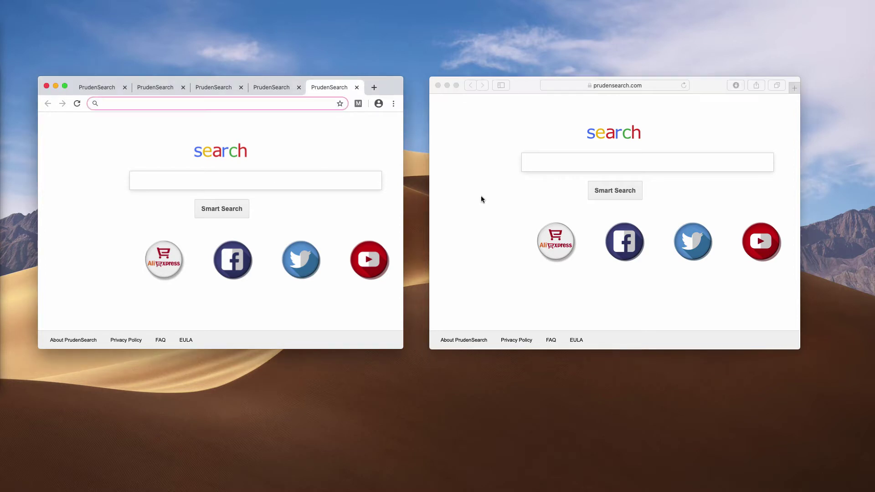
{"action": "left_click", "coordinate": [593, 163]}
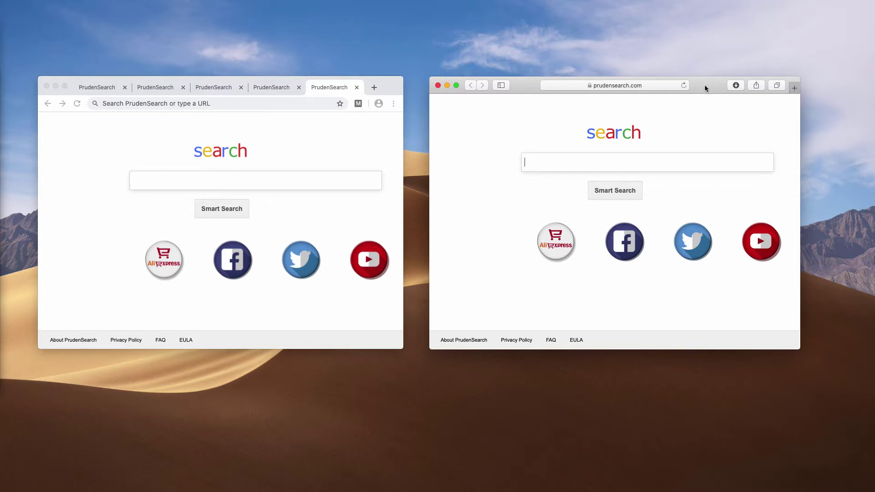
{"action": "left_click_drag", "start_coordinate": [704, 85], "coordinate": [701, 84]}
{"action": "left_click", "coordinate": [332, 178]}
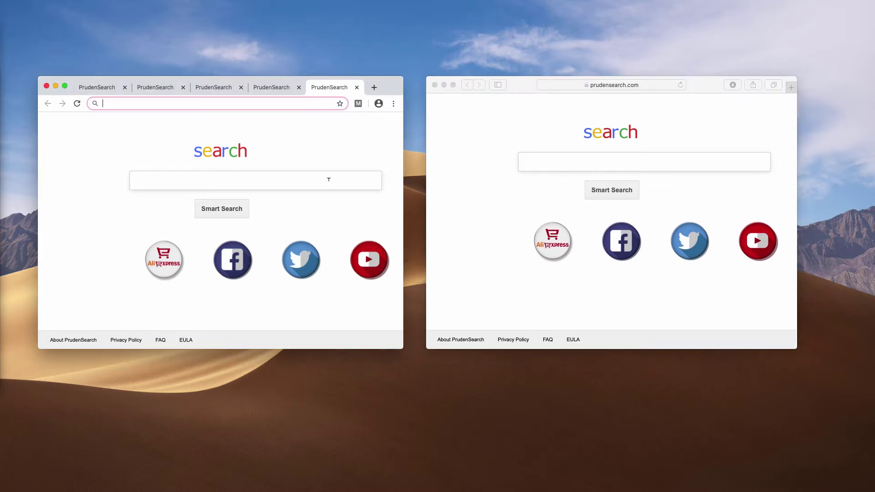
{"action": "left_click", "coordinate": [325, 175]}
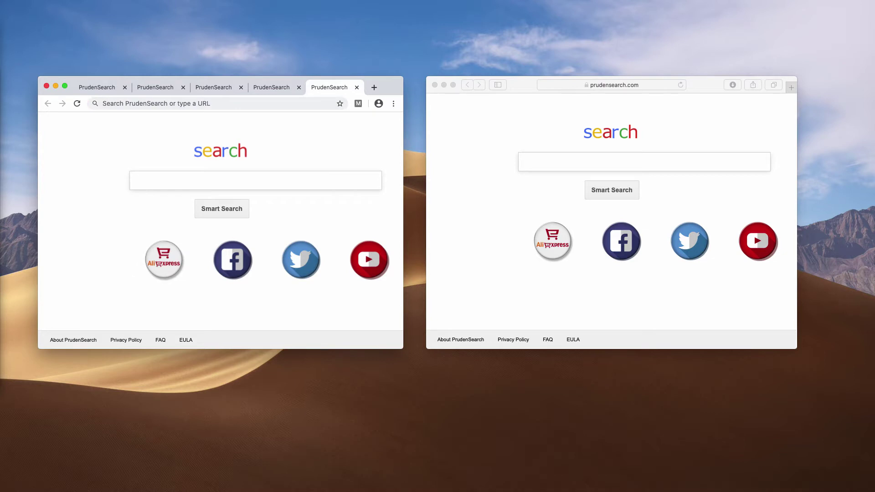
Step: Search 'virus' from Chrome's PrudenSearch page and check the results address
{"action": "type", "text": "virus"}
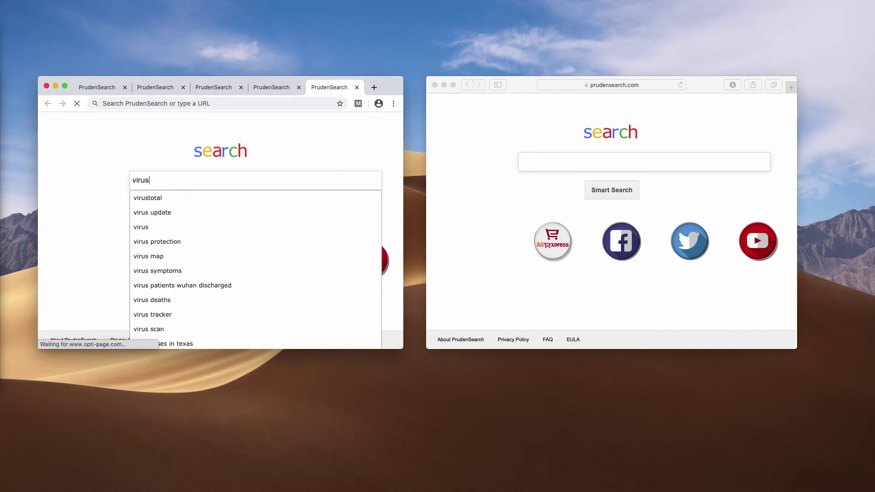
{"action": "key", "text": "Return"}
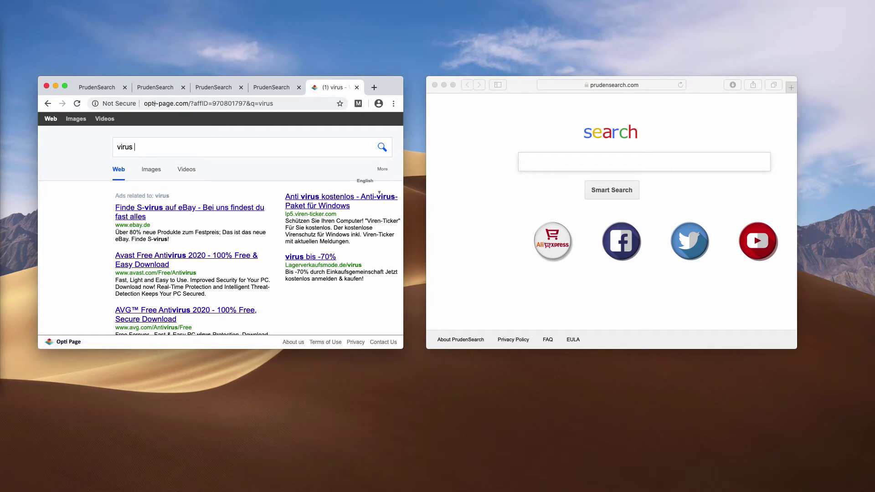
{"action": "left_click_drag", "start_coordinate": [144, 103], "coordinate": [188, 103]}
Step: Search 'virus' in Safari, landing on Yahoo search results
{"action": "left_click", "coordinate": [640, 161]}
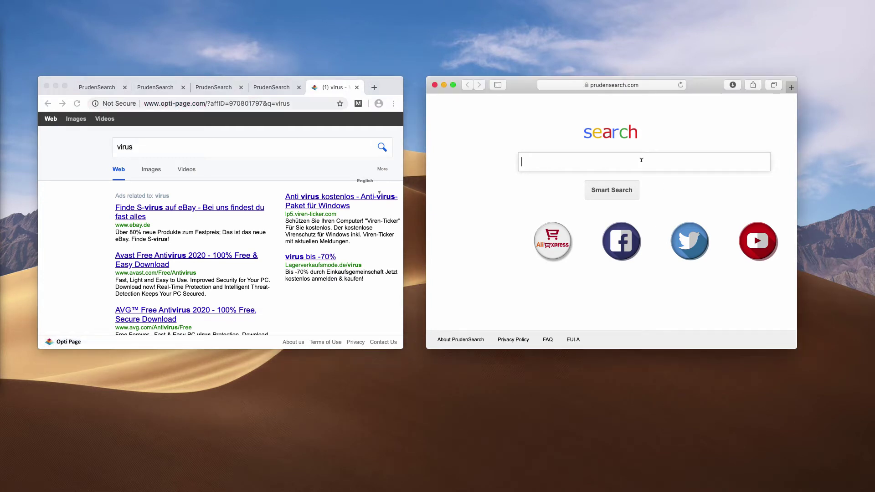
{"action": "type", "text": "virus"}
{"action": "key", "text": "Return"}
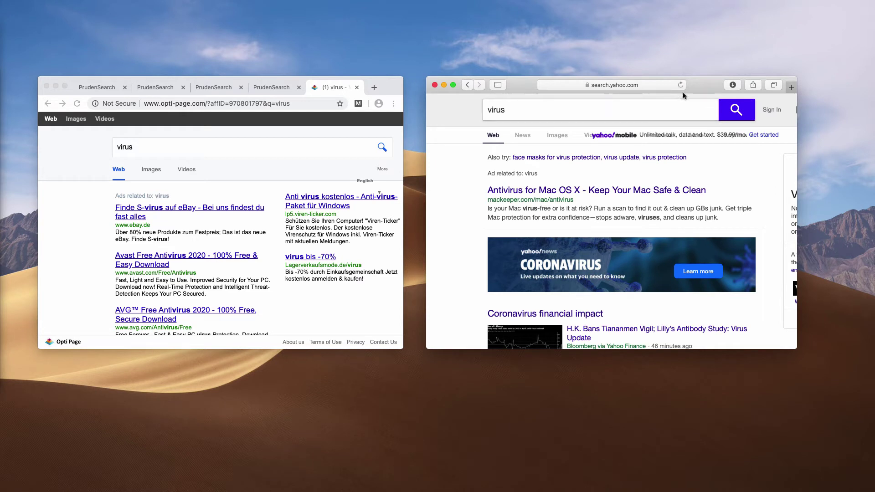
Step: View the Opti Page results for 'virus' in Chrome's PrudenSearch tab
{"action": "left_click_drag", "start_coordinate": [709, 85], "coordinate": [708, 86]}
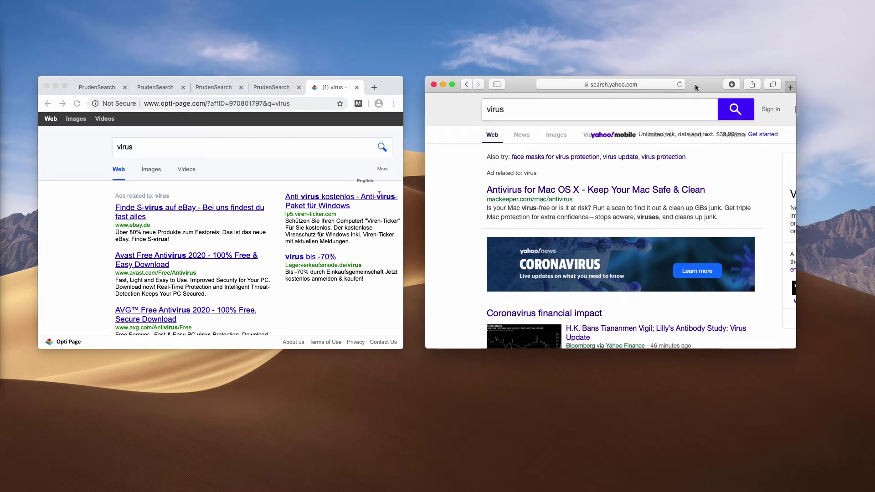
{"action": "left_click_drag", "start_coordinate": [697, 89], "coordinate": [698, 87]}
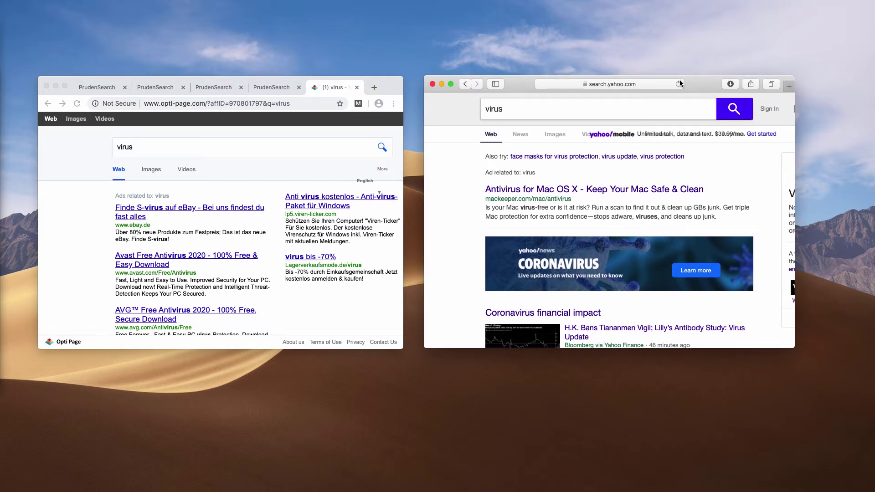
{"action": "left_click", "coordinate": [213, 88]}
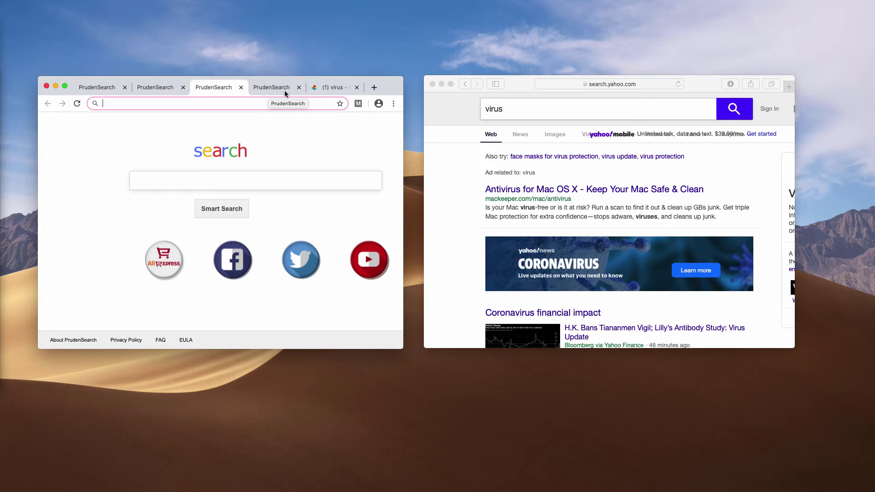
{"action": "left_click", "coordinate": [317, 89]}
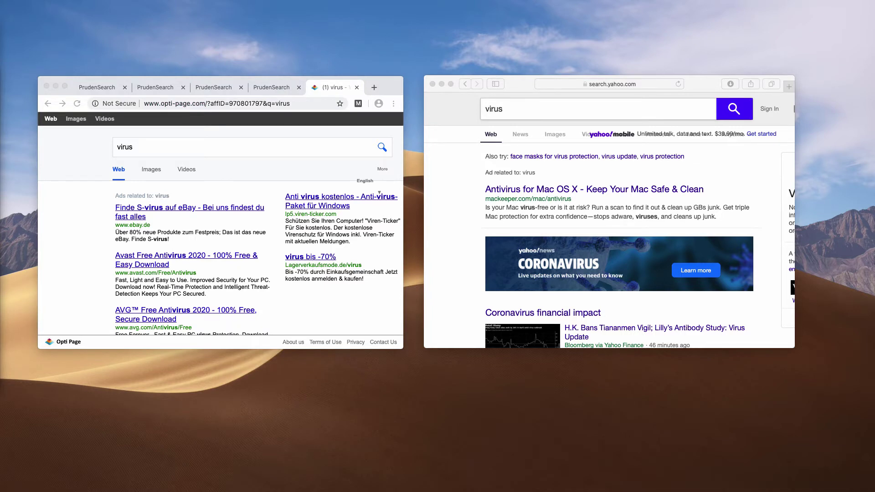
{"action": "key", "text": "super+Tab"}
{"action": "left_click_drag", "start_coordinate": [430, 59], "coordinate": [357, 69]}
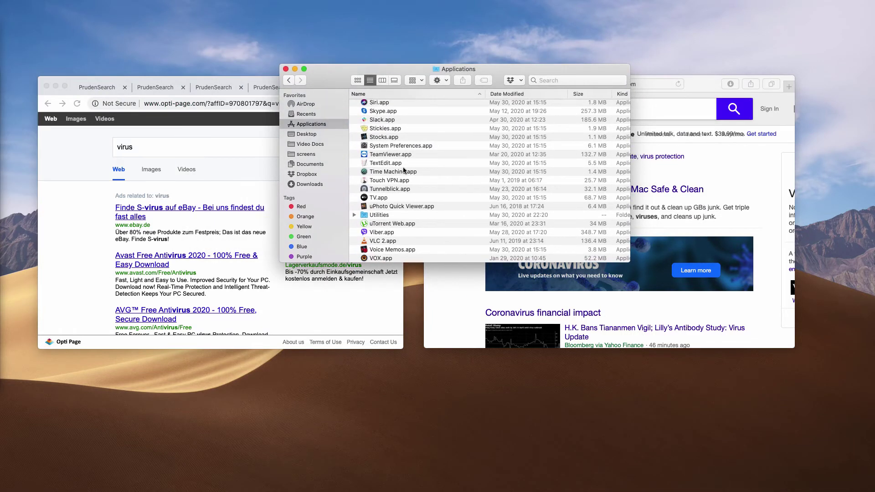
{"action": "scroll", "coordinate": [400, 151], "scroll_direction": "up", "scroll_amount": 8}
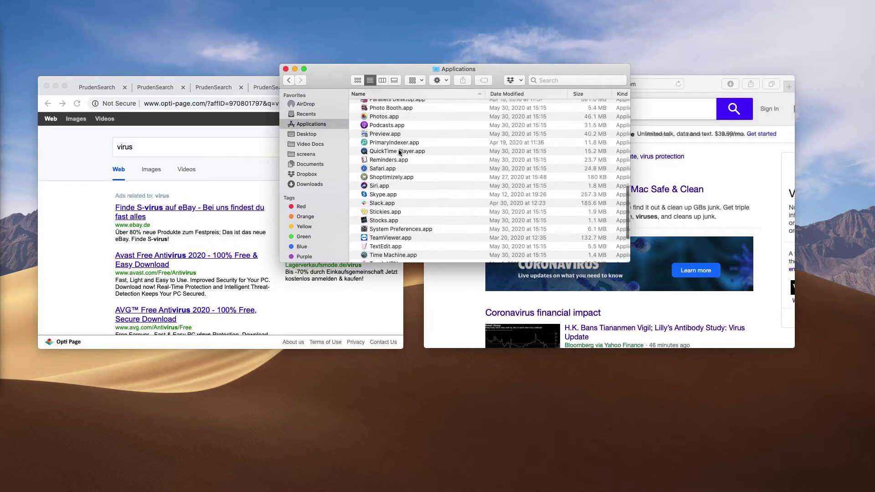
{"action": "scroll", "coordinate": [399, 152], "scroll_direction": "up", "scroll_amount": 6}
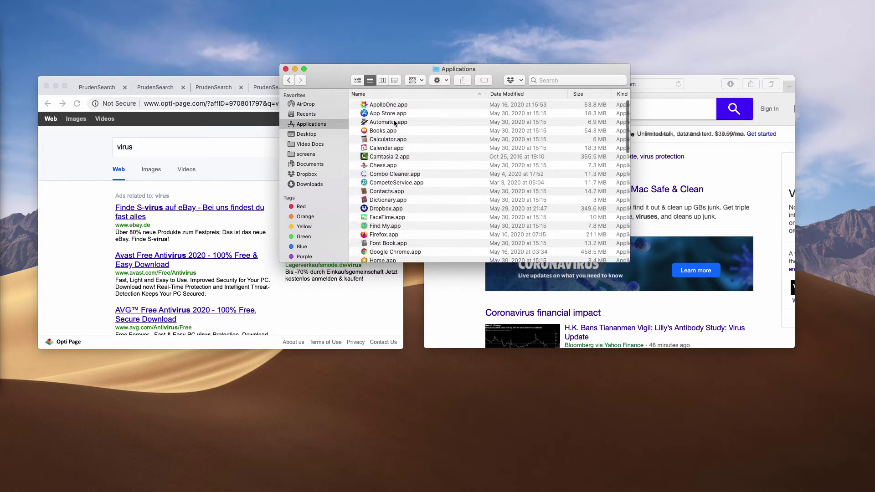
{"action": "left_click", "coordinate": [393, 140]}
{"action": "scroll", "coordinate": [392, 150], "scroll_direction": "down", "scroll_amount": 8}
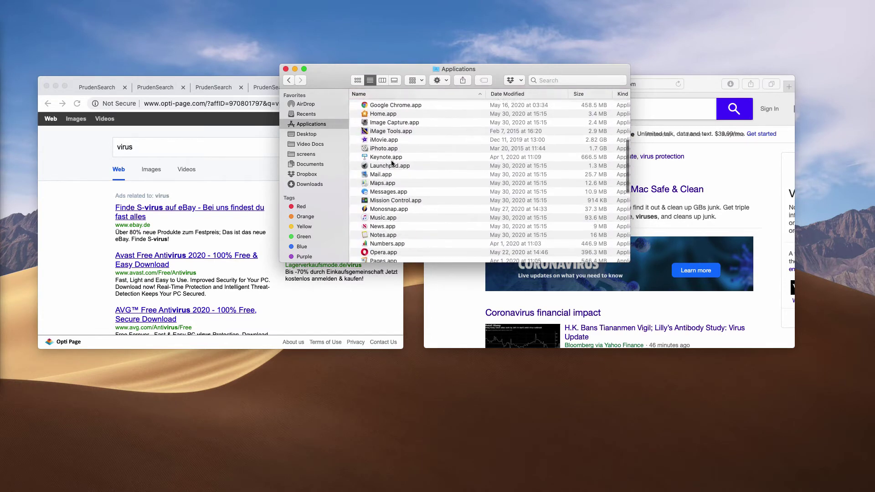
{"action": "scroll", "coordinate": [392, 163], "scroll_direction": "down", "scroll_amount": 8}
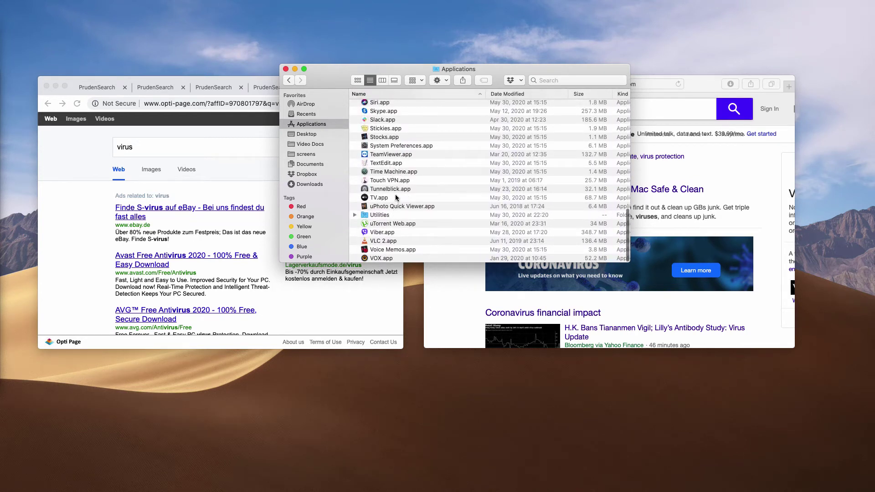
Step: Open Chrome Settings and scroll to the Search engine section showing PrudenSearch
{"action": "left_click", "coordinate": [286, 69]}
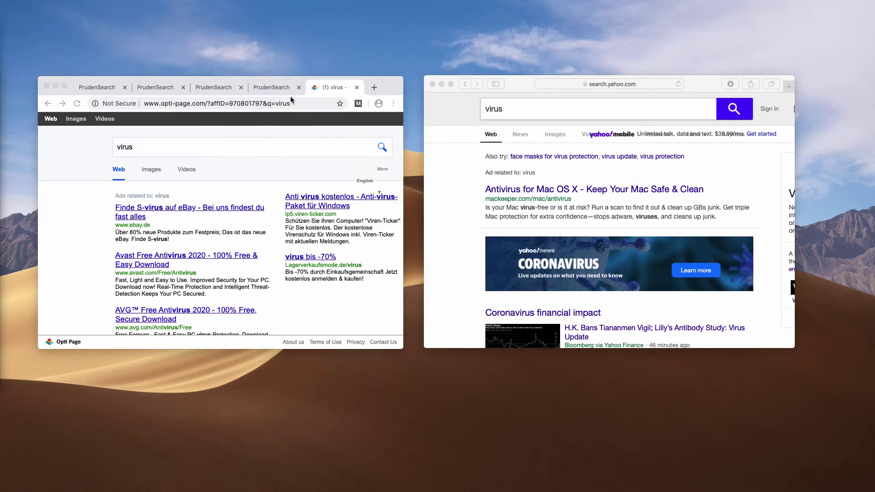
{"action": "left_click", "coordinate": [496, 96]}
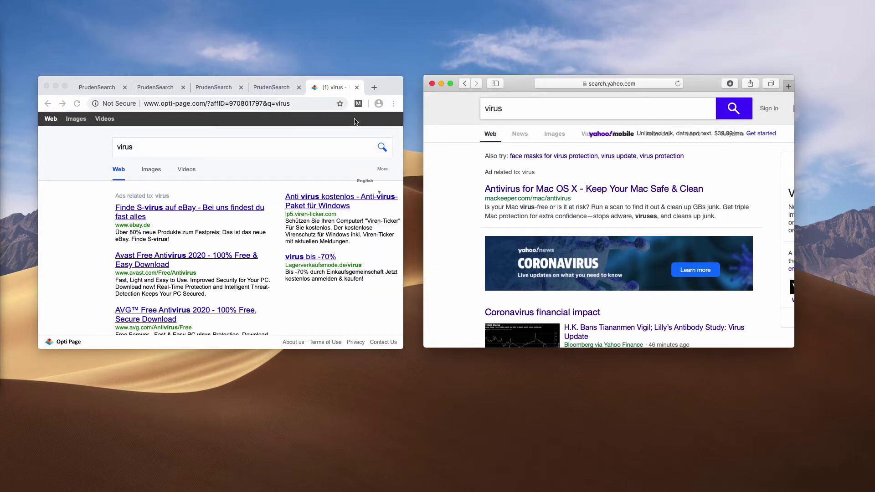
{"action": "left_click", "coordinate": [393, 104]}
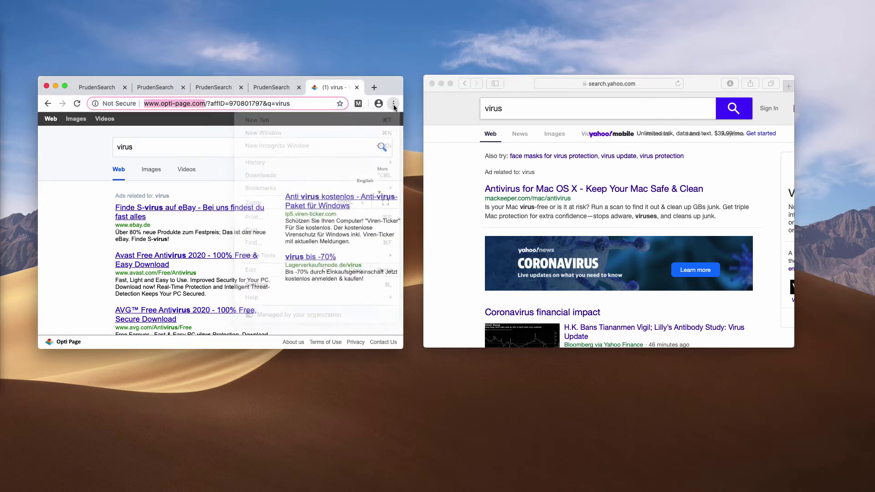
{"action": "left_click", "coordinate": [297, 283]}
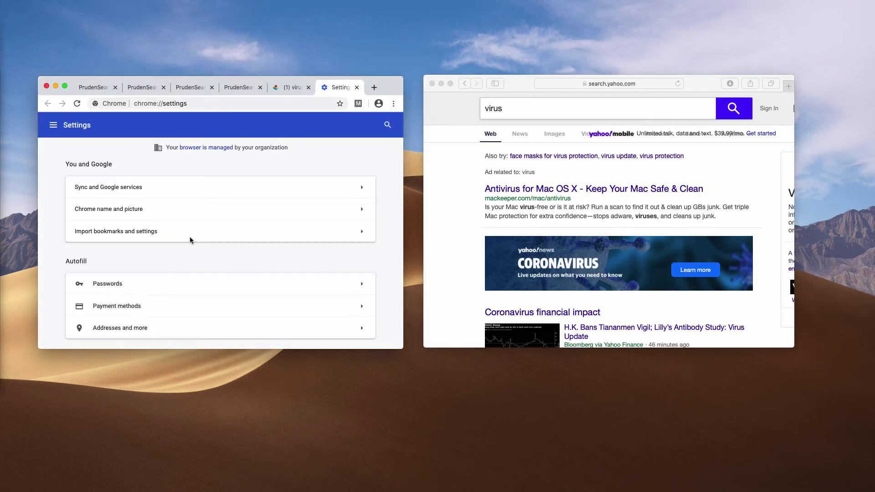
{"action": "scroll", "coordinate": [201, 264], "scroll_direction": "down", "scroll_amount": 3}
{"action": "scroll", "coordinate": [195, 271], "scroll_direction": "down", "scroll_amount": 10}
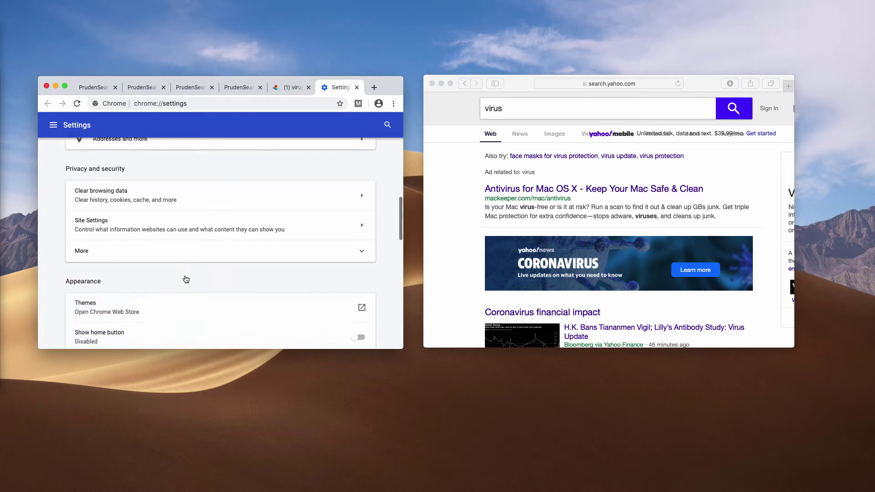
{"action": "scroll", "coordinate": [185, 279], "scroll_direction": "down", "scroll_amount": 5}
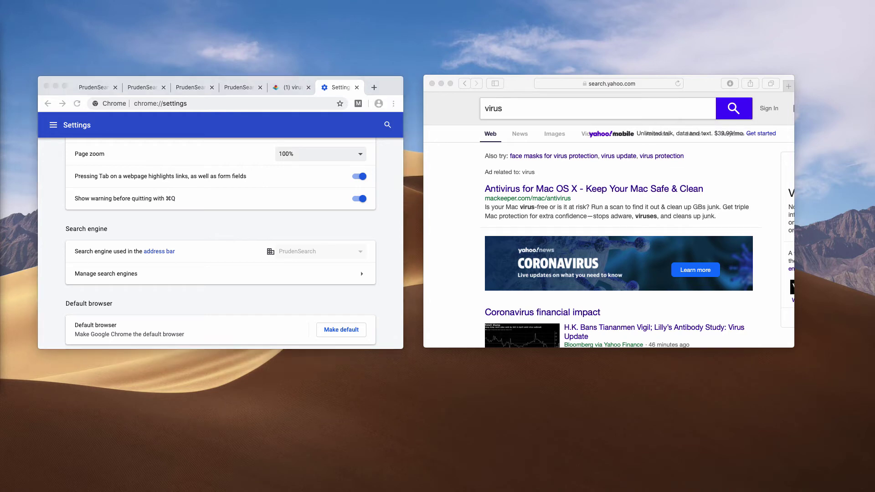
{"action": "left_click_drag", "start_coordinate": [306, 36], "coordinate": [414, 78]}
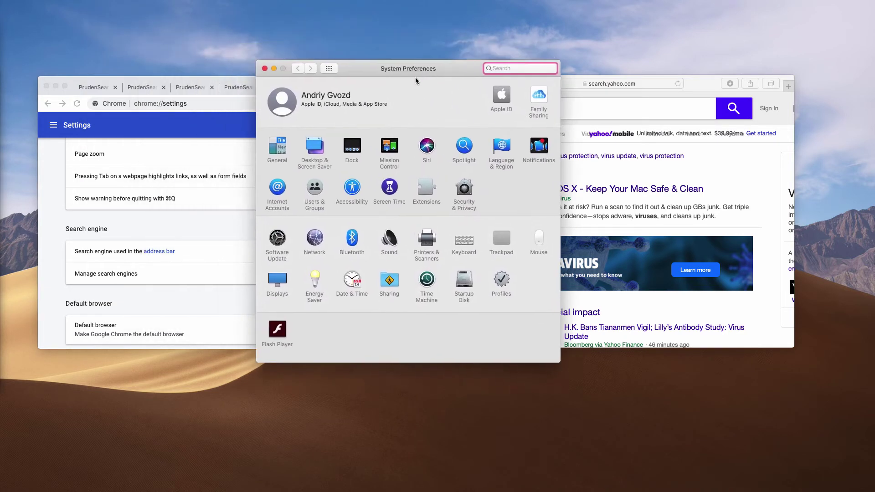
Step: Open Profiles and remove the user-level Chrome Settings profile
{"action": "left_click", "coordinate": [504, 286]}
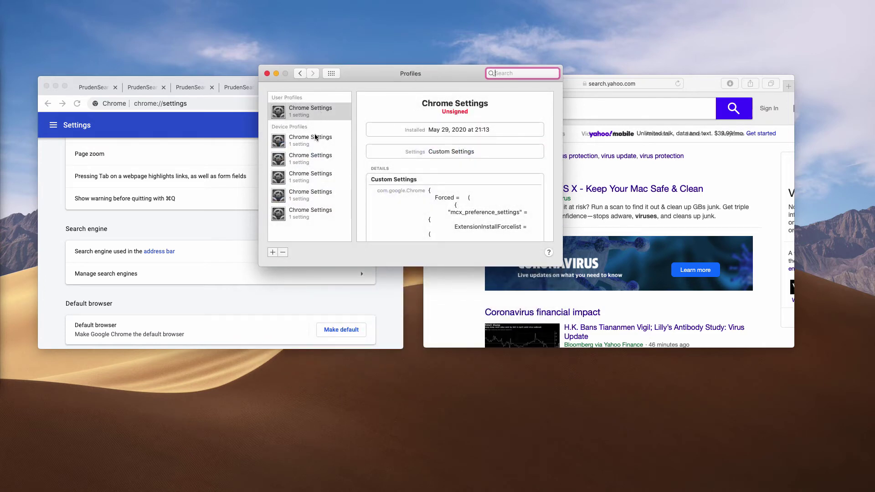
{"action": "scroll", "coordinate": [411, 182], "scroll_direction": "down", "scroll_amount": 1}
{"action": "scroll", "coordinate": [411, 182], "scroll_direction": "down", "scroll_amount": 5}
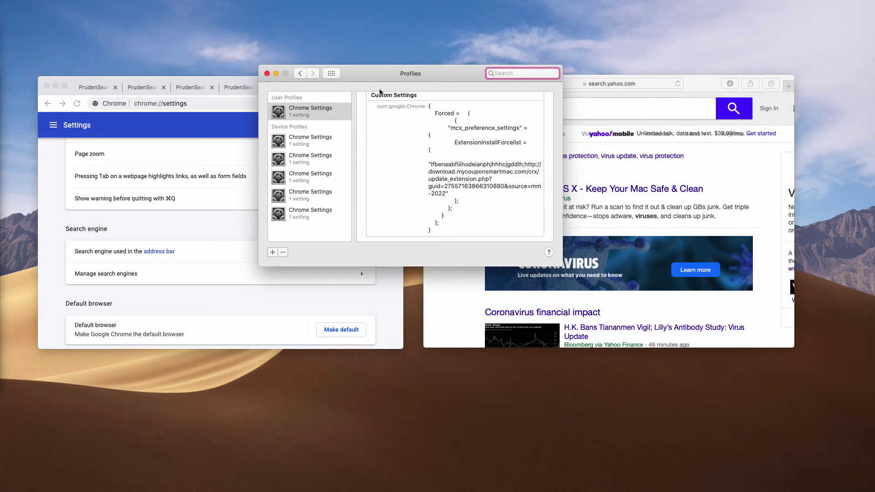
{"action": "left_click", "coordinate": [315, 116]}
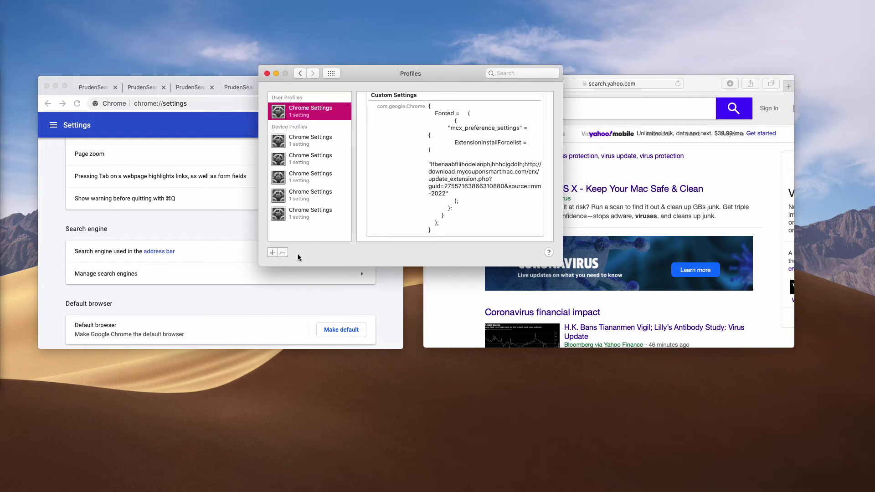
{"action": "left_click", "coordinate": [283, 252]}
{"action": "left_click", "coordinate": [470, 139]}
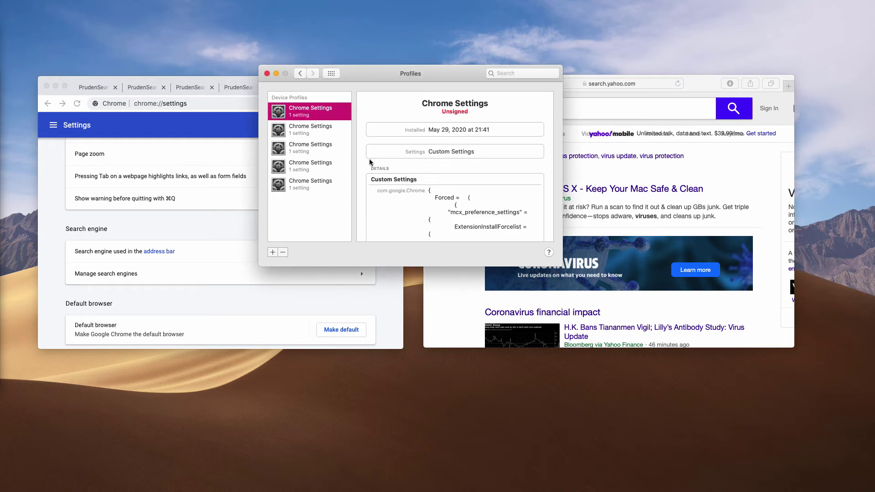
Step: Remove the last and fourth Chrome Settings device profiles
{"action": "left_click", "coordinate": [310, 183]}
{"action": "scroll", "coordinate": [427, 199], "scroll_direction": "down", "scroll_amount": 6}
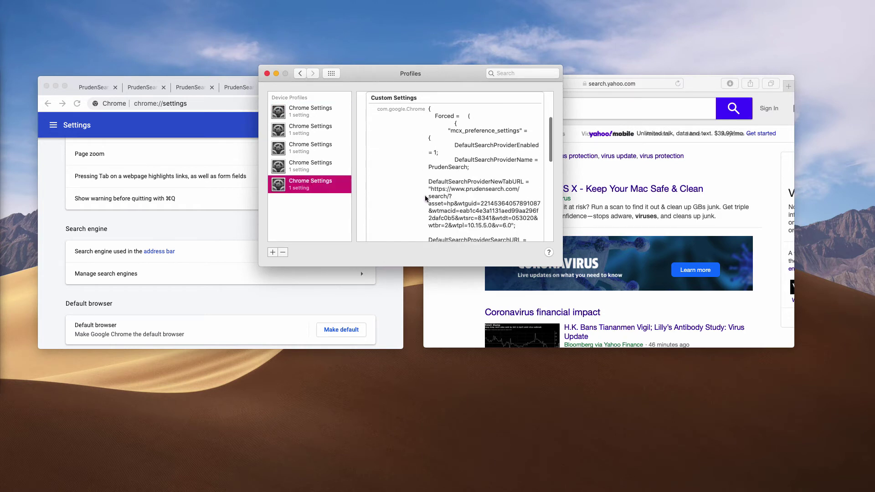
{"action": "scroll", "coordinate": [459, 165], "scroll_direction": "down", "scroll_amount": 2}
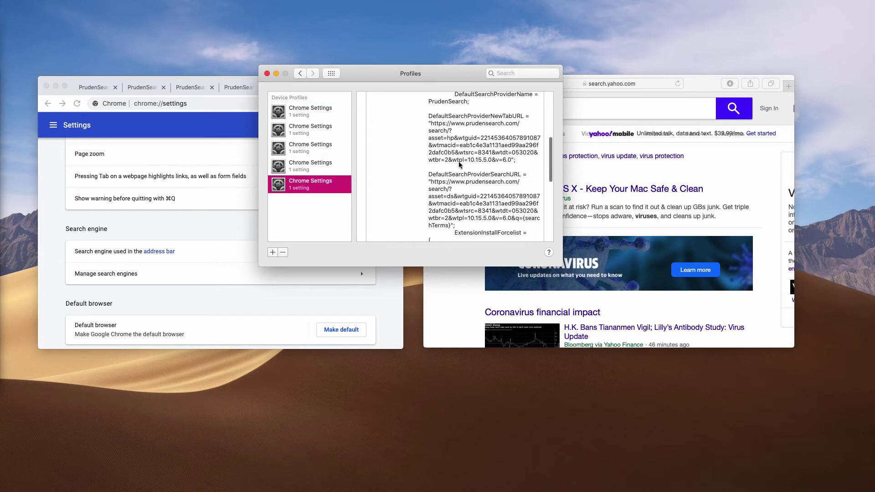
{"action": "scroll", "coordinate": [405, 190], "scroll_direction": "down", "scroll_amount": 5}
{"action": "scroll", "coordinate": [415, 191], "scroll_direction": "down", "scroll_amount": 1}
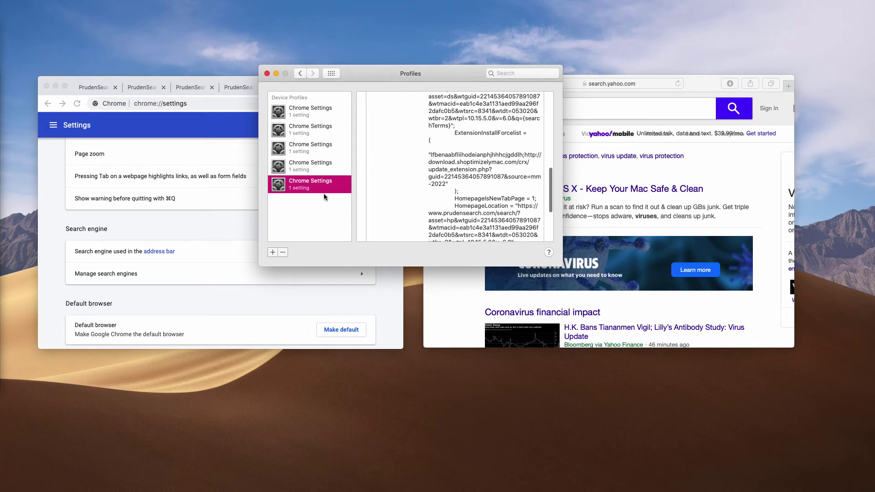
{"action": "left_click", "coordinate": [283, 252]}
{"action": "left_click", "coordinate": [476, 136]}
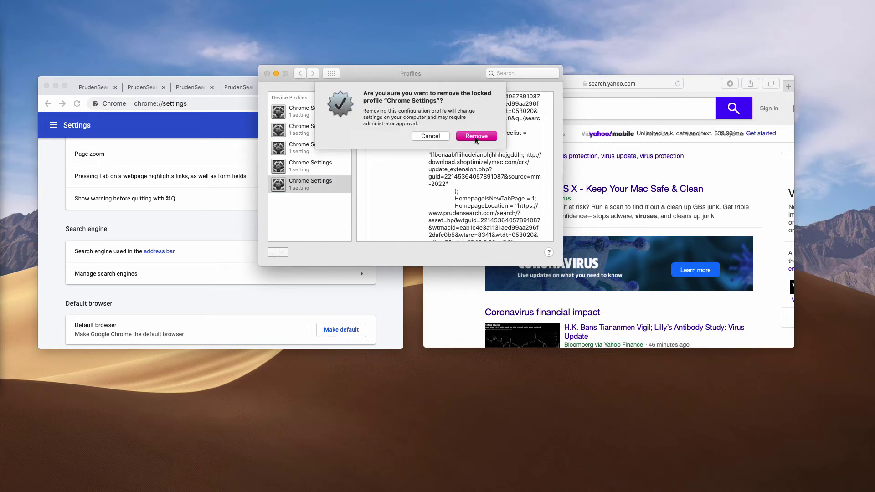
{"action": "left_click", "coordinate": [315, 165]}
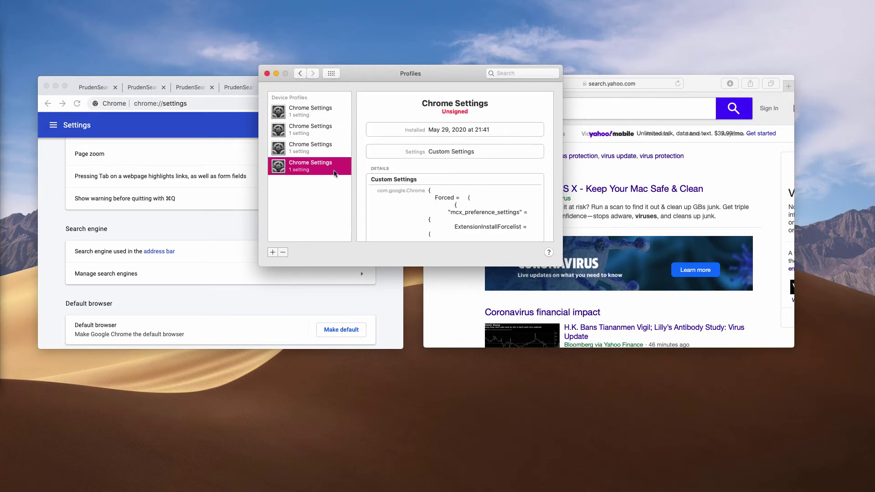
{"action": "scroll", "coordinate": [456, 212], "scroll_direction": "down", "scroll_amount": 4}
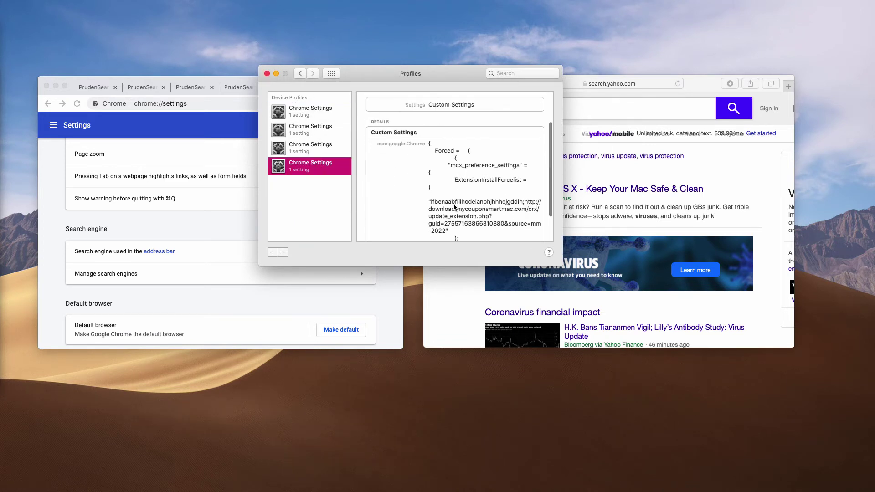
{"action": "left_click", "coordinate": [283, 252]}
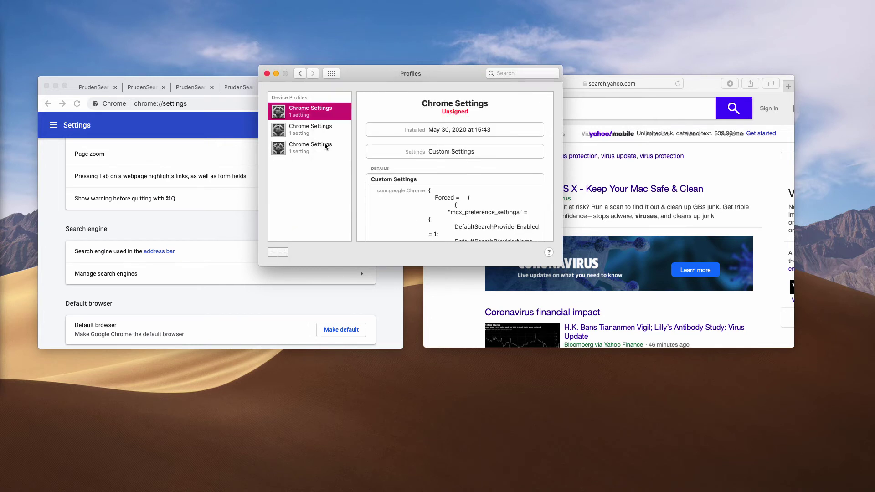
{"action": "left_click", "coordinate": [325, 145]}
Step: Remove the remaining three Chrome Settings profiles so none are left
{"action": "left_click", "coordinate": [282, 252]}
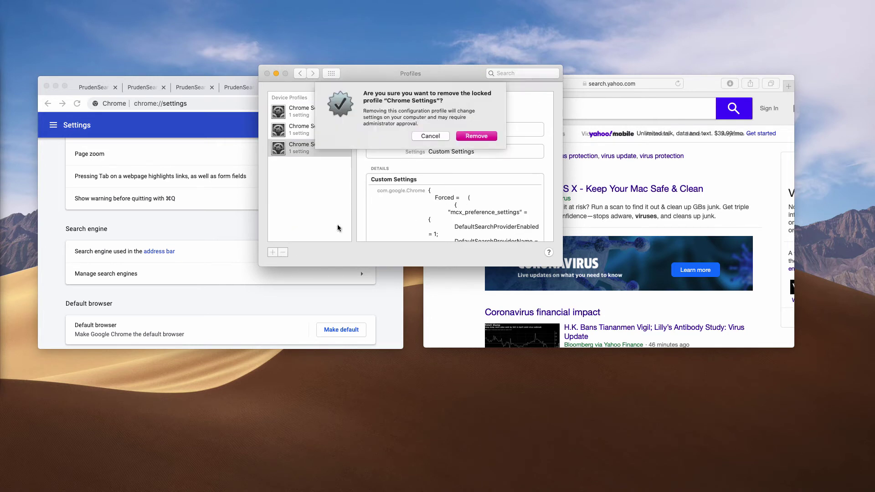
{"action": "left_click", "coordinate": [465, 137]}
{"action": "left_click", "coordinate": [330, 132]}
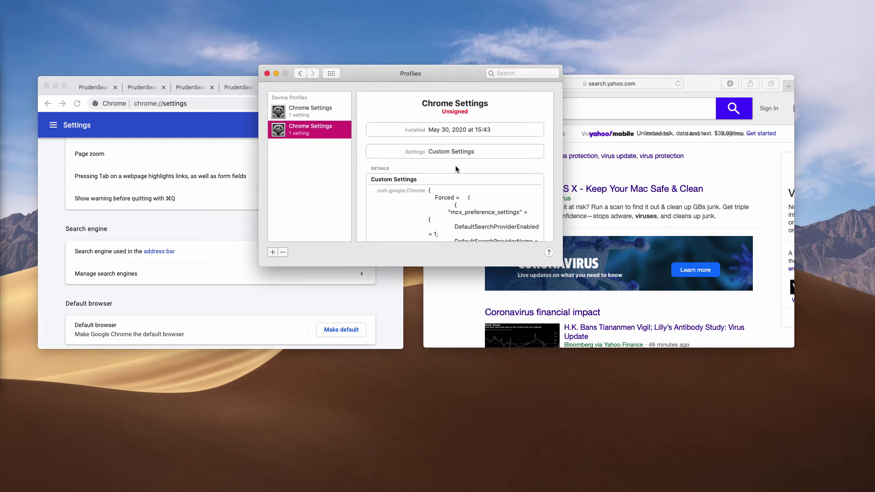
{"action": "left_click", "coordinate": [282, 252]}
{"action": "left_click", "coordinate": [476, 136]}
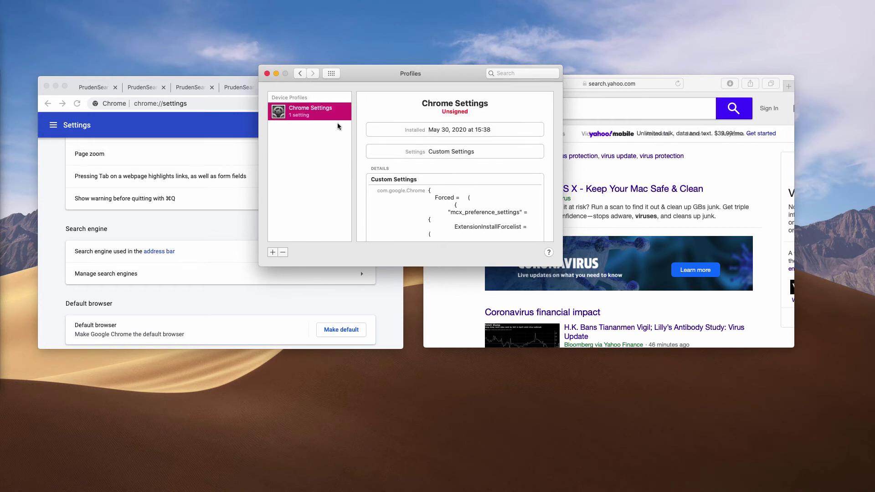
{"action": "scroll", "coordinate": [356, 192], "scroll_direction": "down", "scroll_amount": 5}
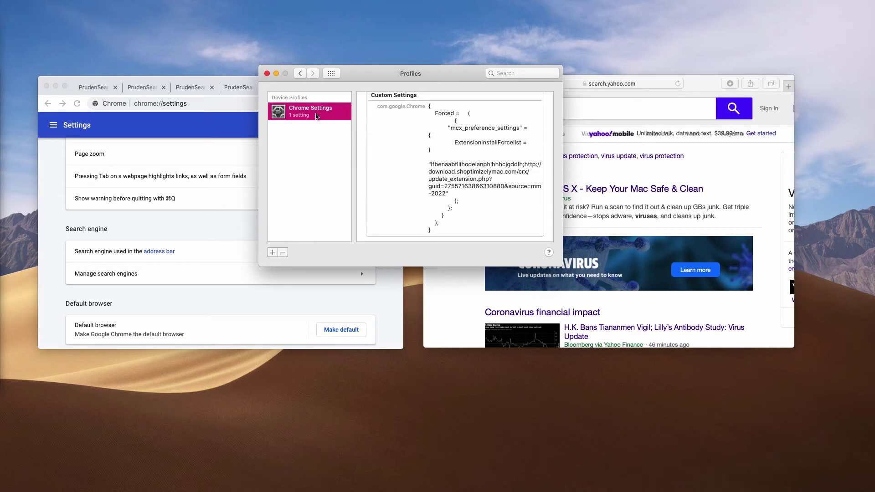
{"action": "left_click", "coordinate": [283, 253]}
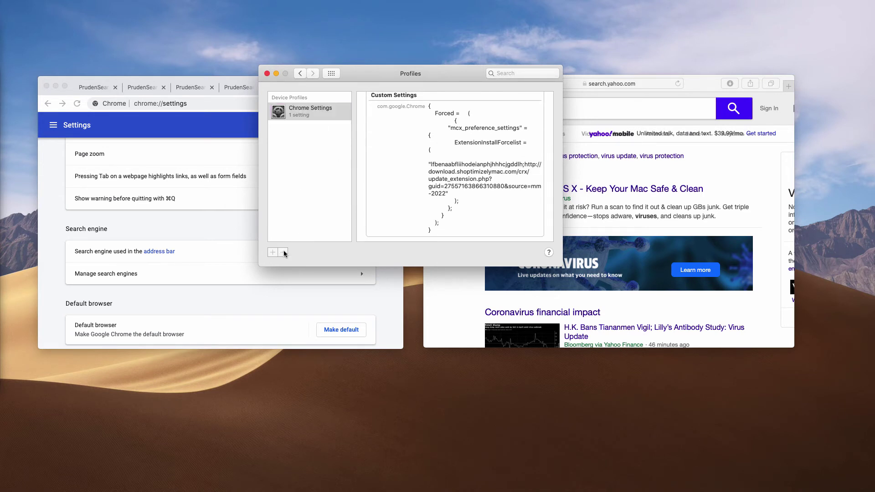
{"action": "left_click", "coordinate": [470, 138]}
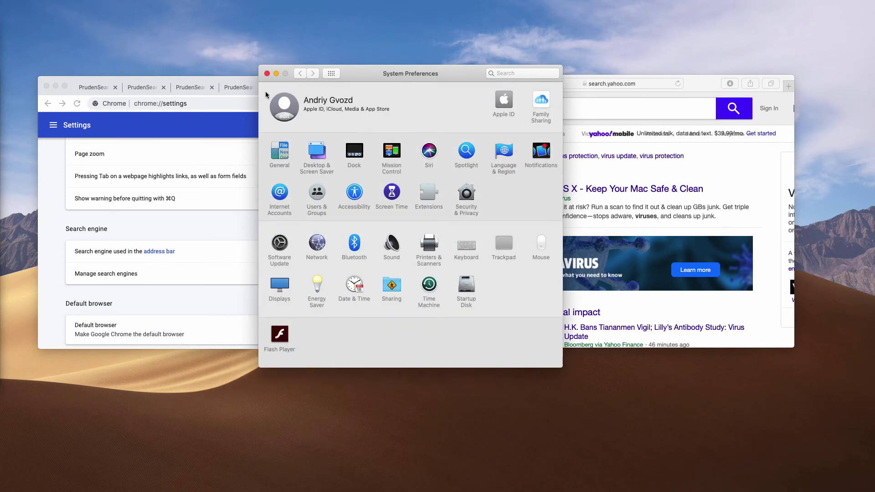
Step: Close System Preferences and go to system-tips.net/download-combo-cleaner in Chrome
{"action": "left_click", "coordinate": [268, 74]}
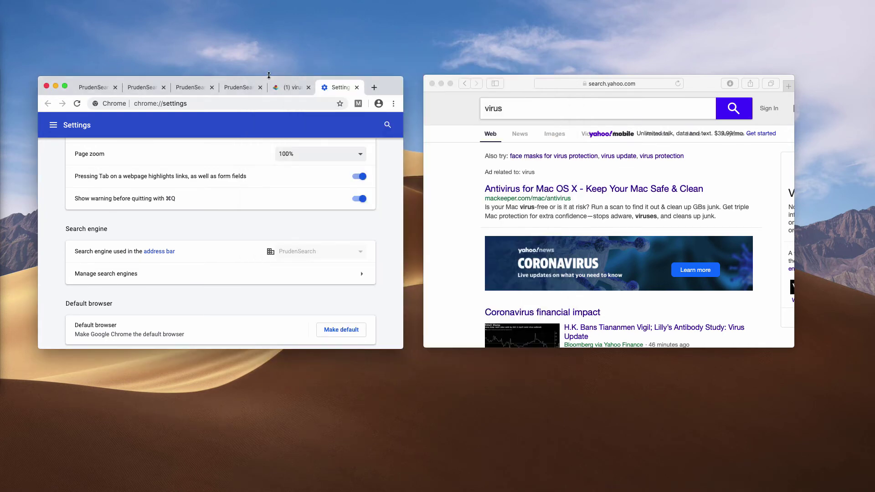
{"action": "left_click", "coordinate": [239, 101]}
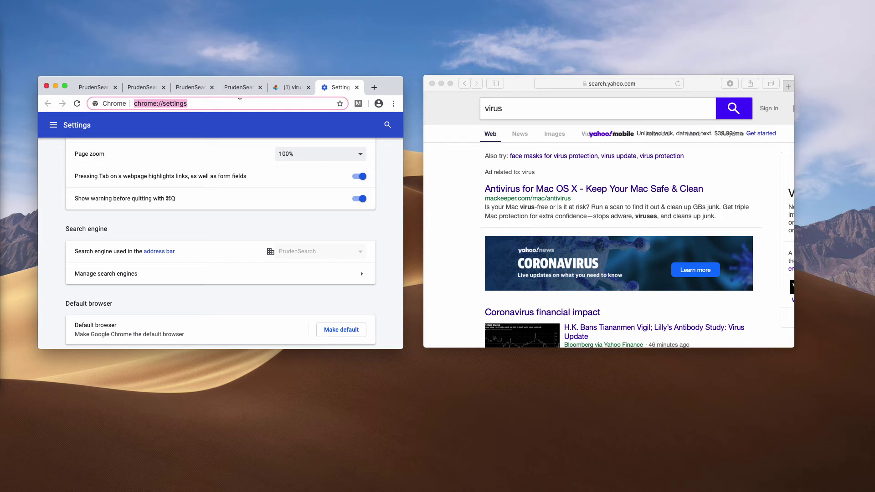
{"action": "type", "text": "system"}
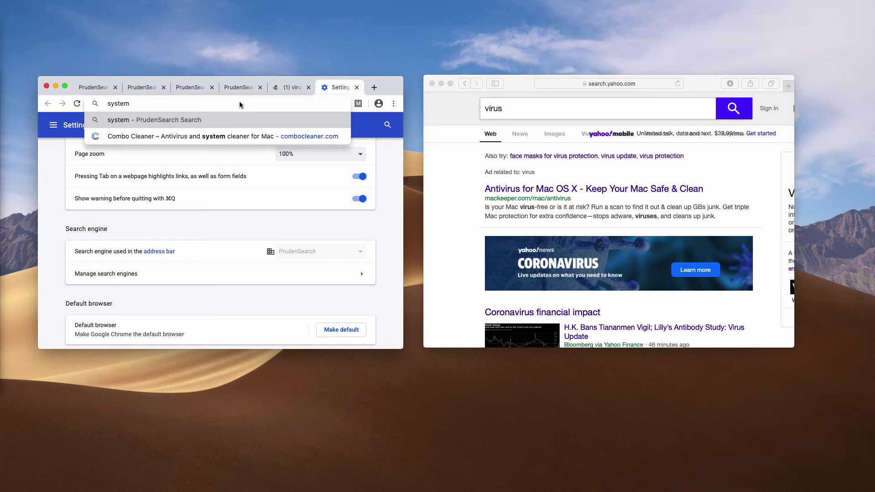
{"action": "type", "text": "-tj"}
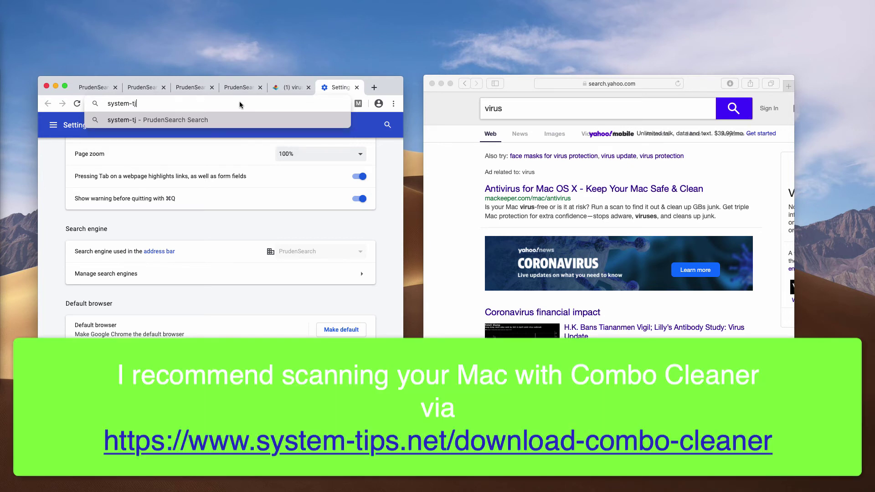
{"action": "key", "text": "BackSpace"}
{"action": "type", "text": "i["}
{"action": "key", "text": "BackSpace"}
{"action": "type", "text": "ps.net/"}
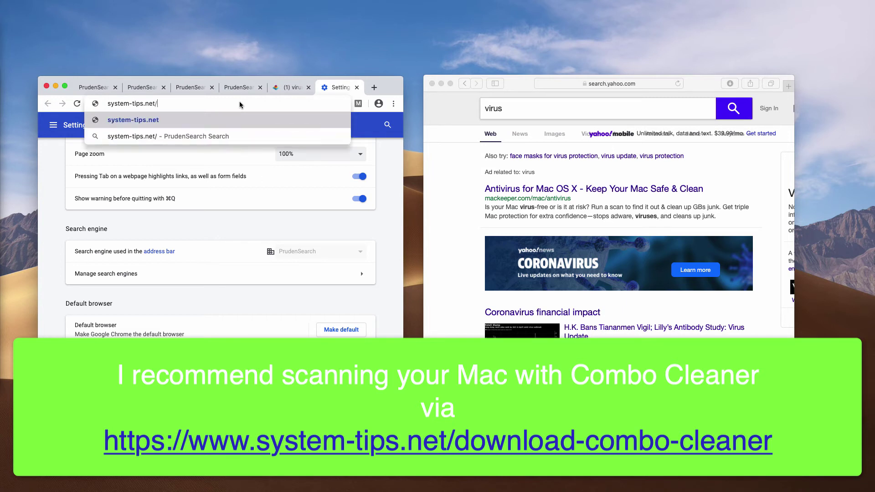
{"action": "type", "text": "download-"}
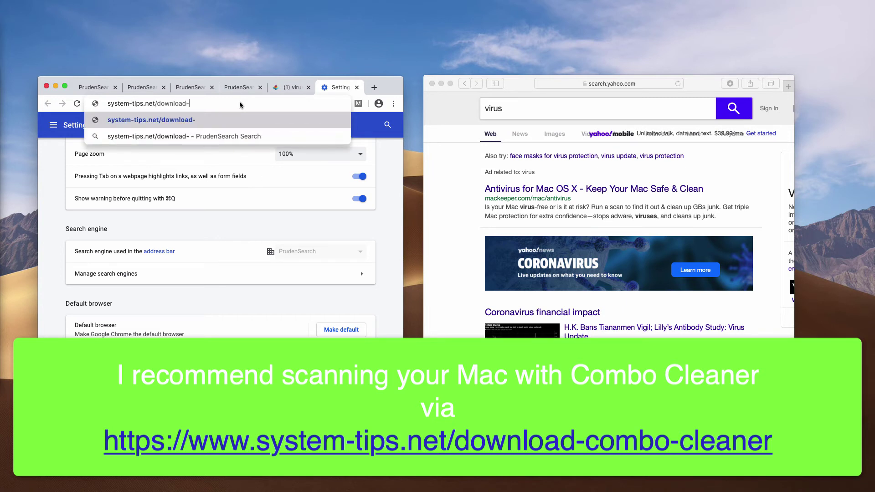
{"action": "type", "text": "combo-clean"}
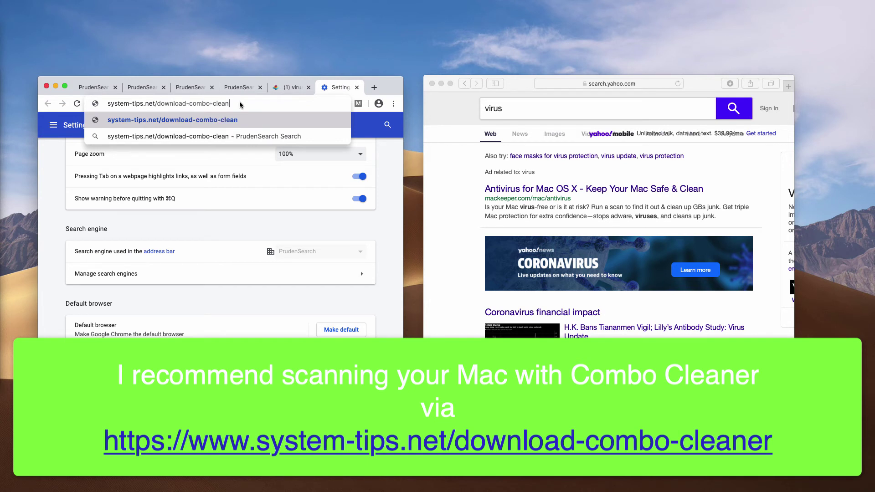
{"action": "type", "text": "er"}
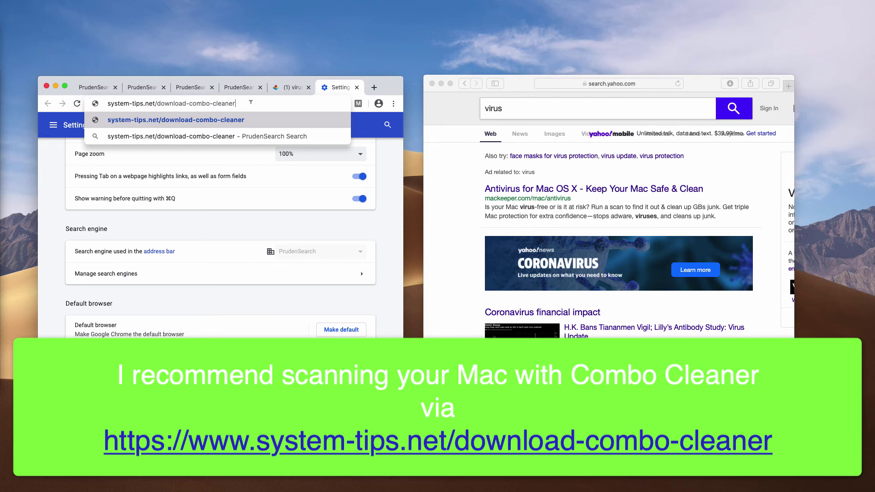
{"action": "key", "text": "Return"}
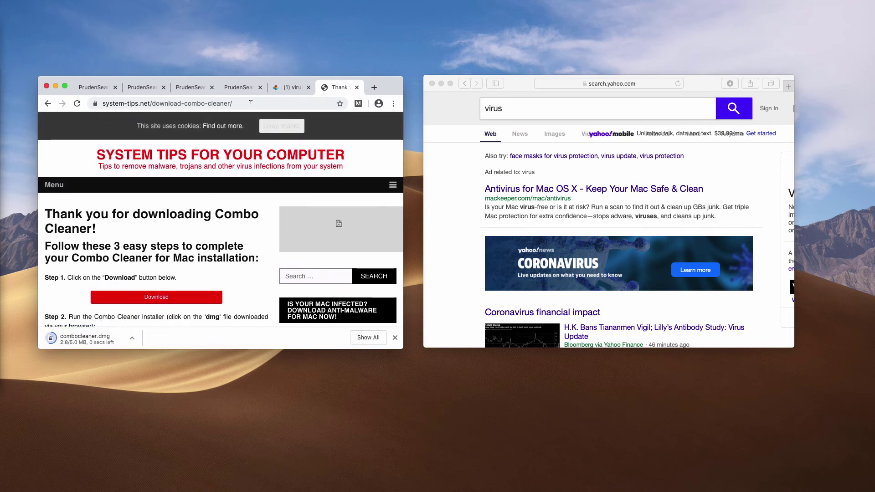
Step: Check the page's full https address and open the downloaded combocleaner.dmg
{"action": "left_click", "coordinate": [104, 103]}
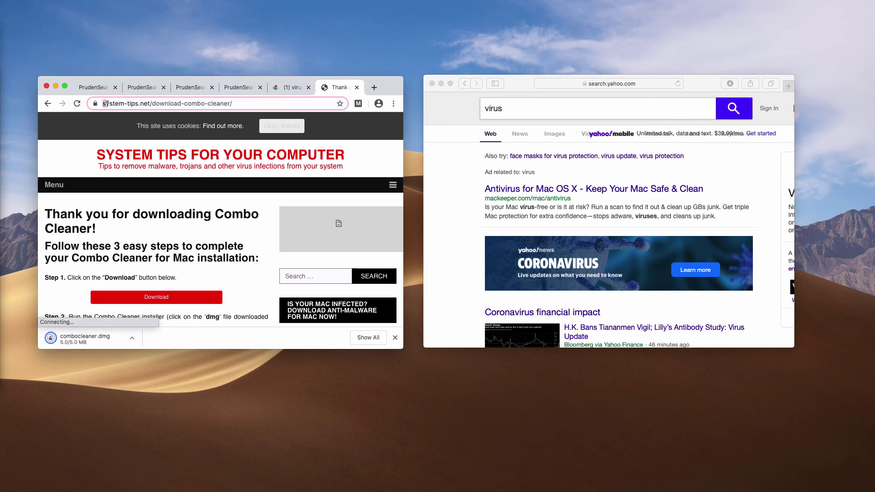
{"action": "left_click", "coordinate": [139, 103]}
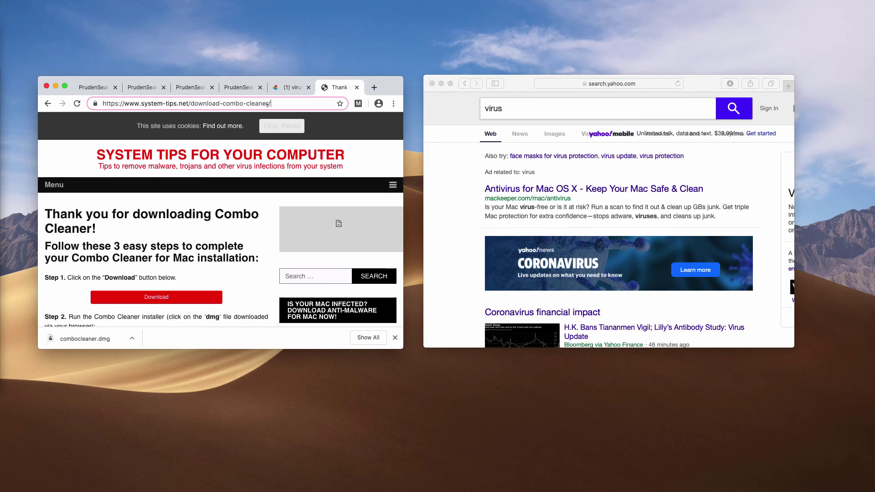
{"action": "left_click", "coordinate": [78, 338]}
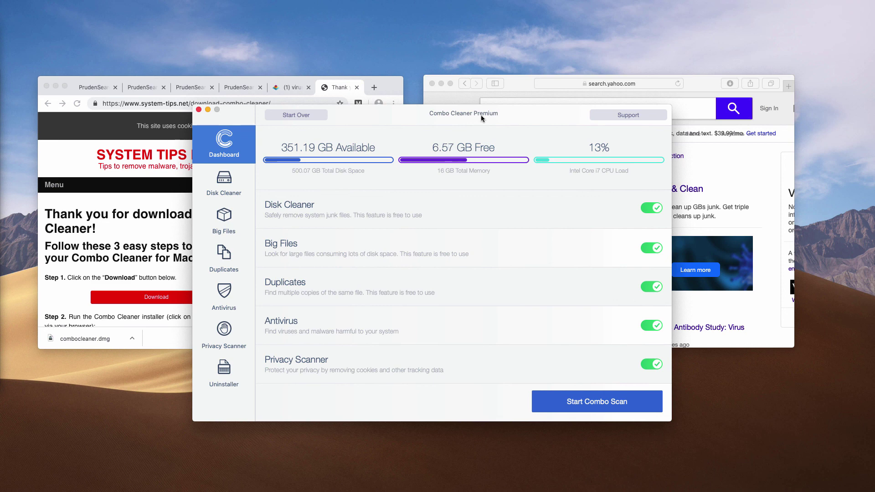
Step: Start a Combo Scan from the Combo Cleaner Dashboard
{"action": "left_click", "coordinate": [594, 405]}
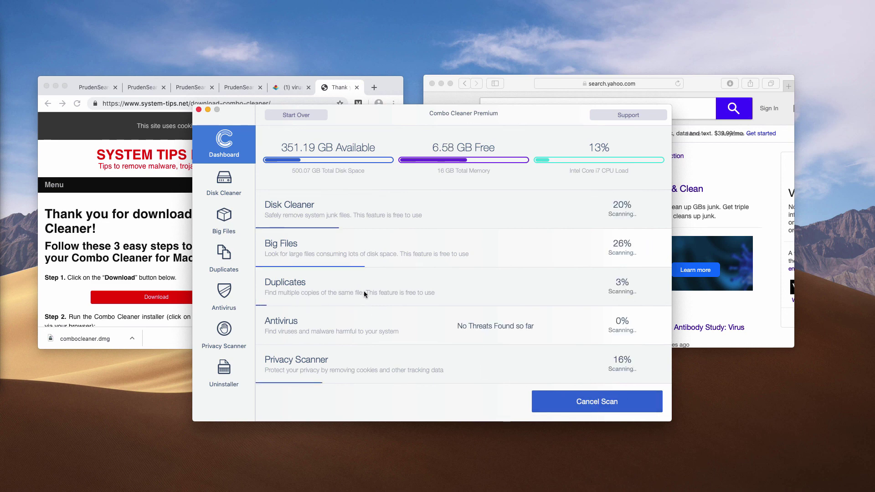